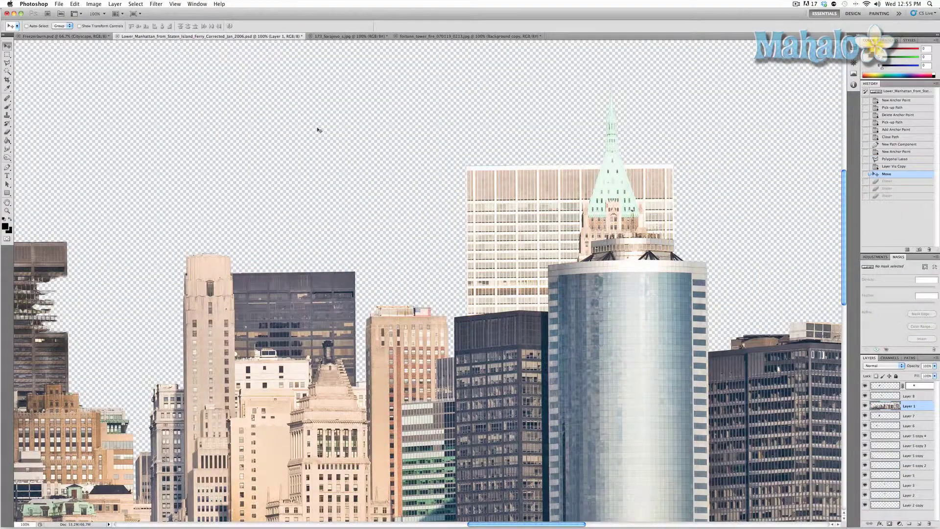
Set the Eraser to the 24 spatter brush at 40 px and erase a jagged hole in the white building's left side.
scroll(379, 172, "down", 1)
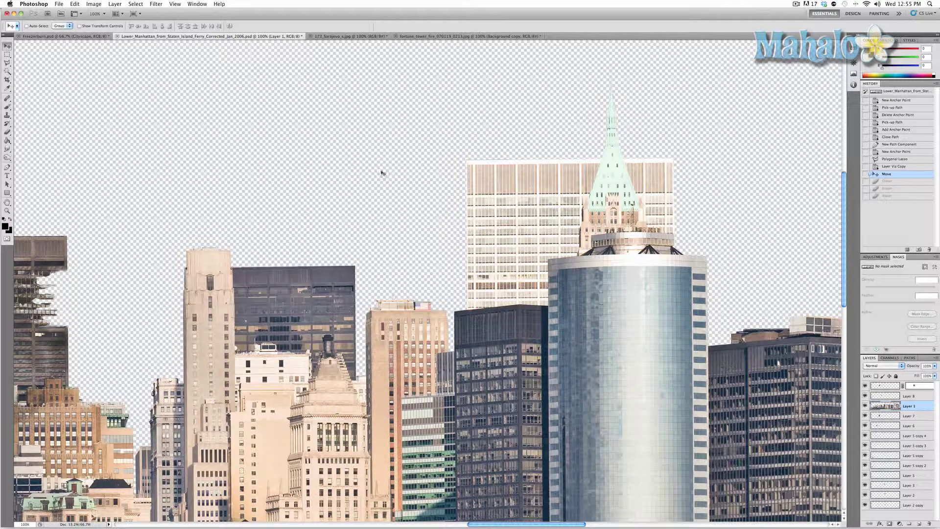
key("e")
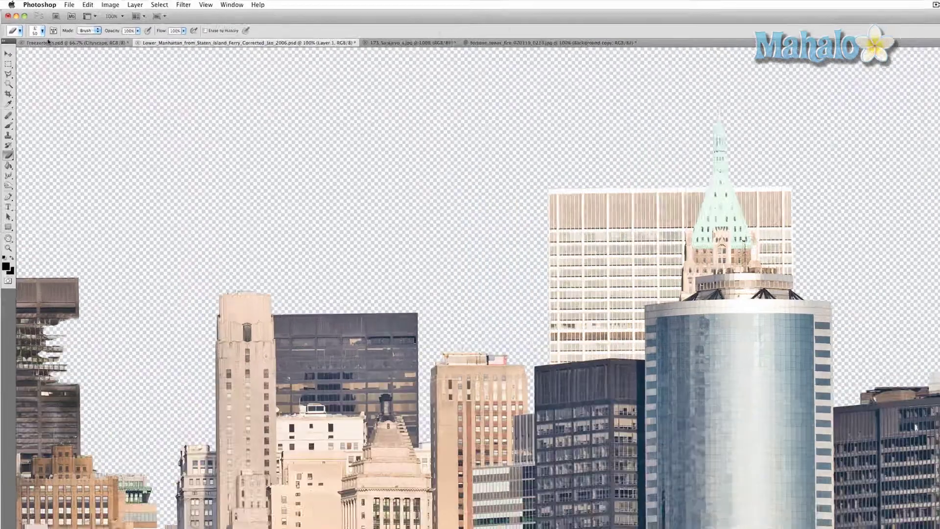
left_click(33, 26)
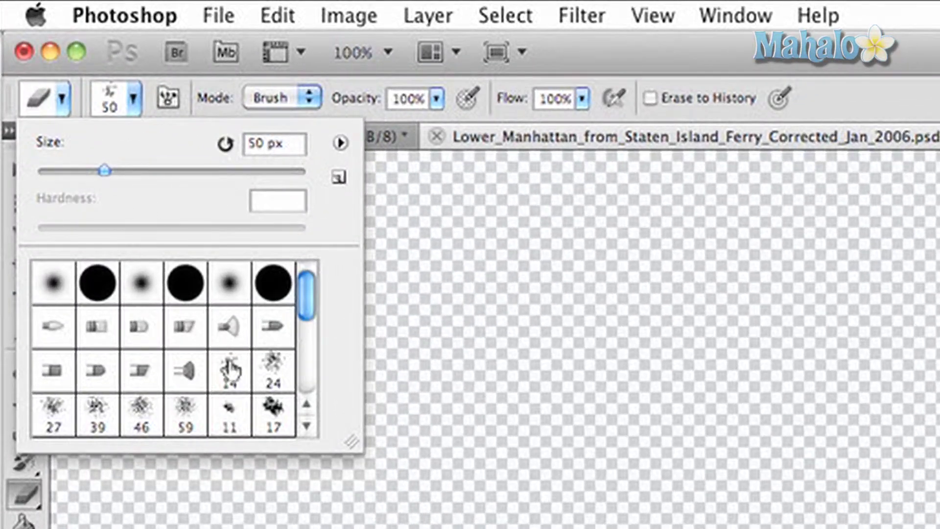
left_click(266, 371)
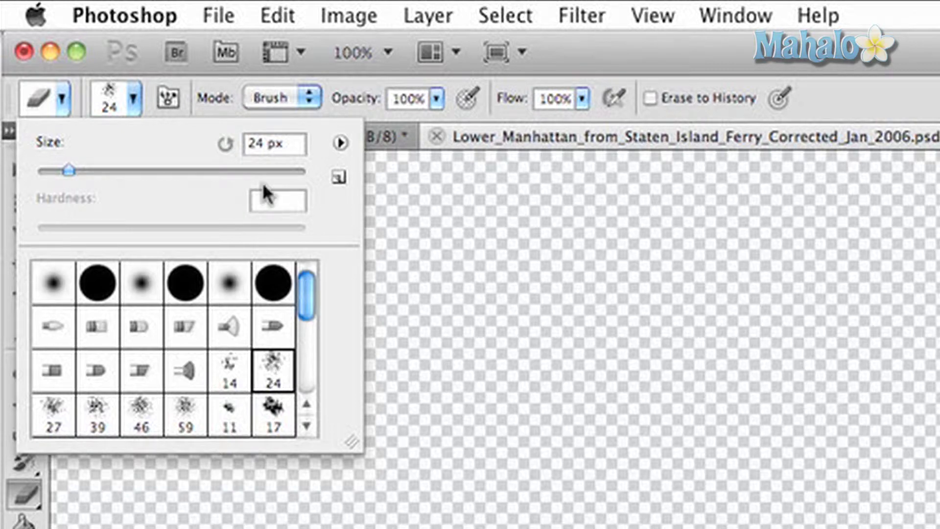
double_click(256, 143)
type("40")
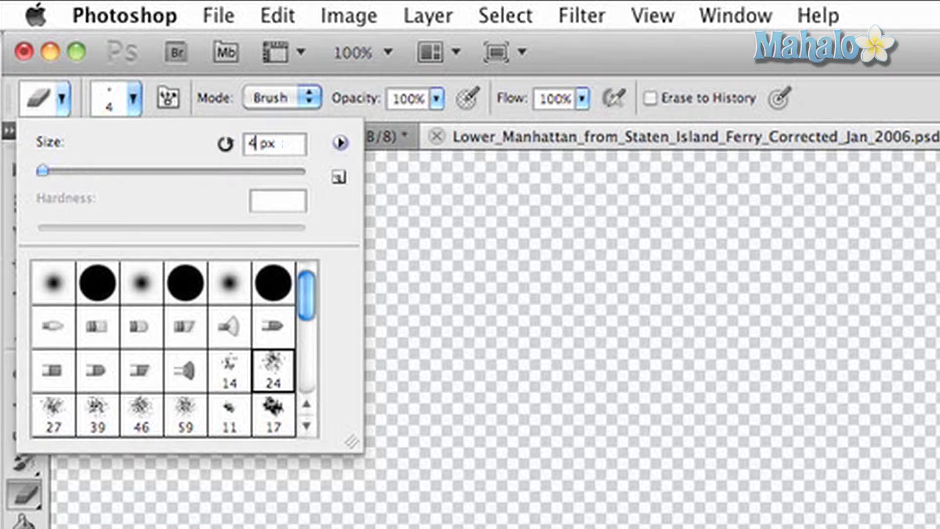
key("Return")
left_click(263, 101)
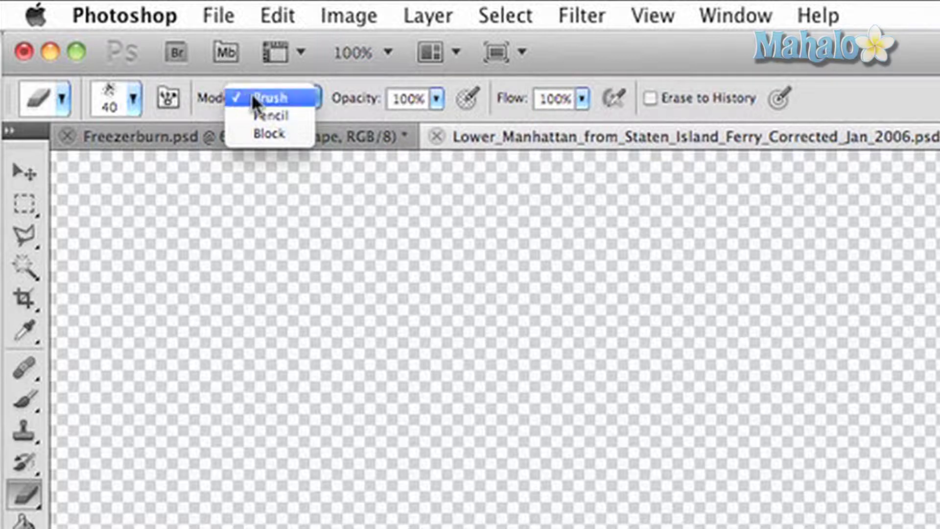
left_click(207, 100)
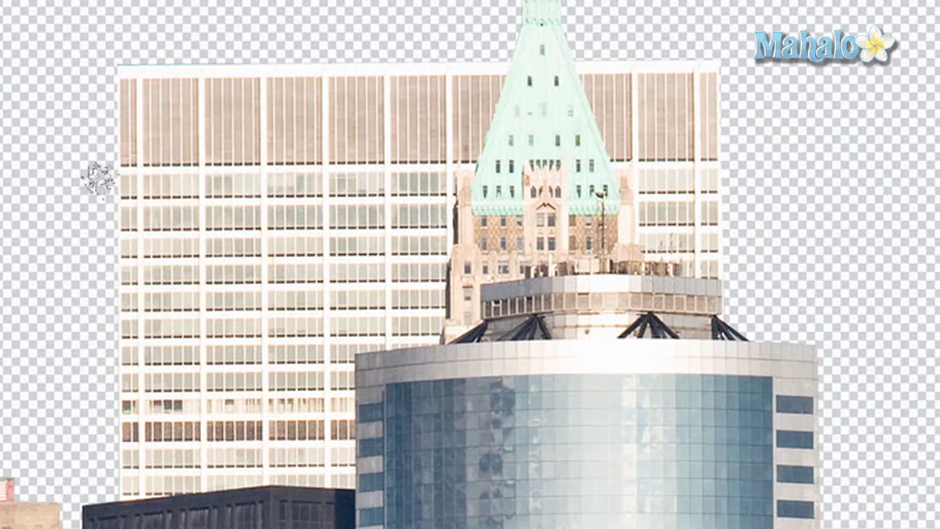
mouse_move(96, 178)
left_mouse_down()
mouse_move(146, 178)
mouse_move(237, 210)
mouse_move(227, 237)
mouse_move(247, 244)
mouse_move(270, 230)
mouse_move(259, 280)
mouse_move(271, 300)
mouse_move(221, 320)
mouse_move(93, 321)
mouse_move(111, 304)
mouse_move(209, 293)
mouse_move(237, 272)
mouse_move(169, 206)
mouse_move(110, 226)
mouse_move(169, 220)
mouse_move(139, 248)
left_mouse_up()
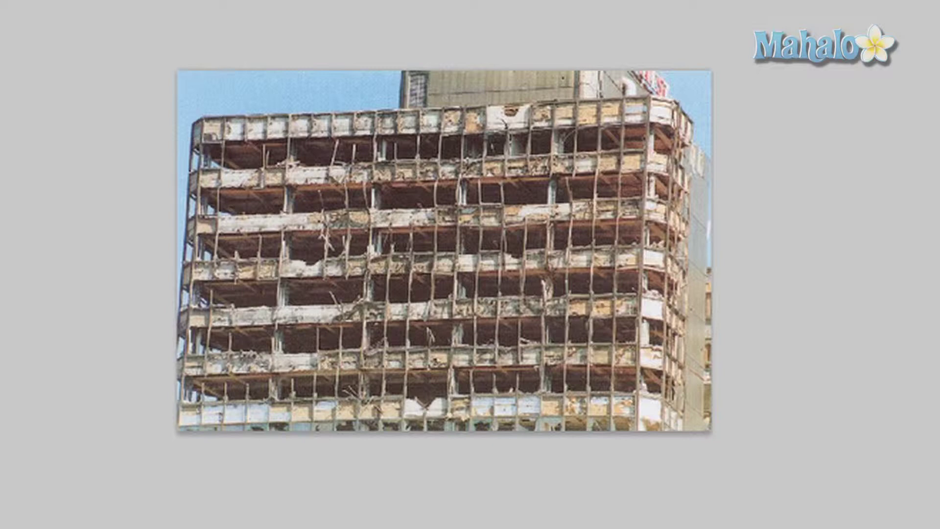
Select a large rectangular section of broken floors in the ruined building photo and copy it to its own layer.
left_click_drag(226, 141, 622, 405)
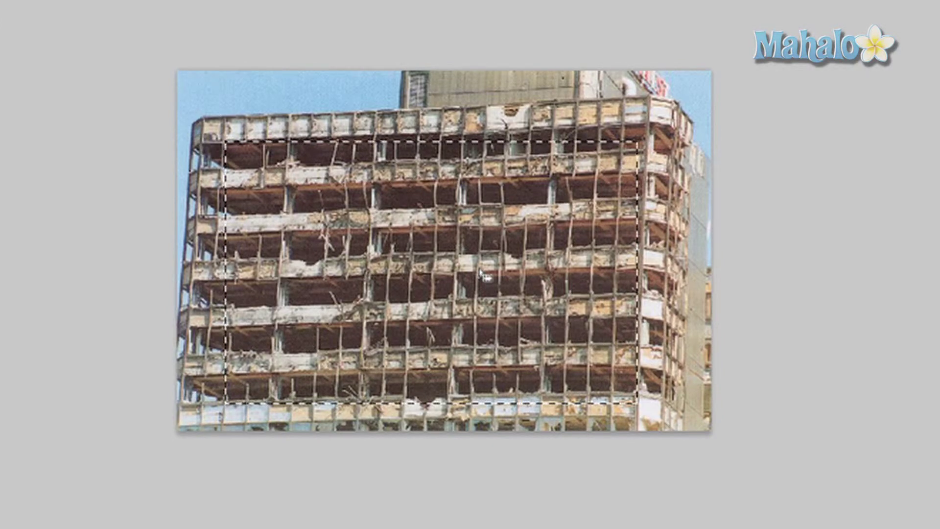
right_click(479, 268)
left_click(572, 440)
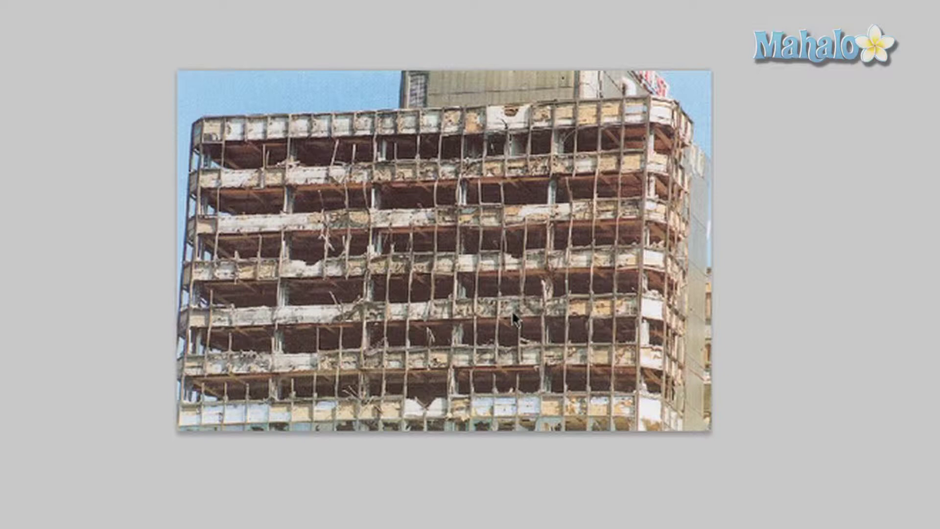
key("Delete")
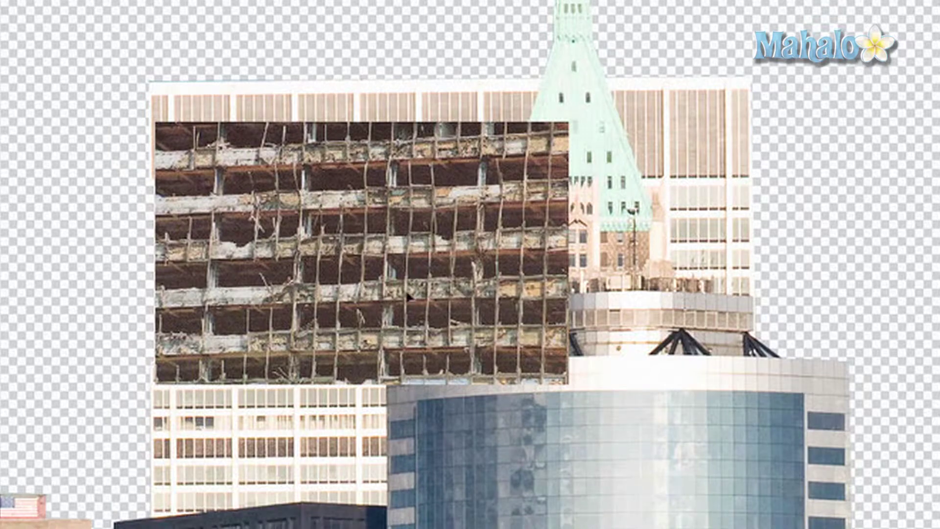
Position the ruined section over the hole in the white building and move its layer beneath Layer 1.
left_click_drag(479, 280, 528, 285)
left_click_drag(451, 293, 413, 314)
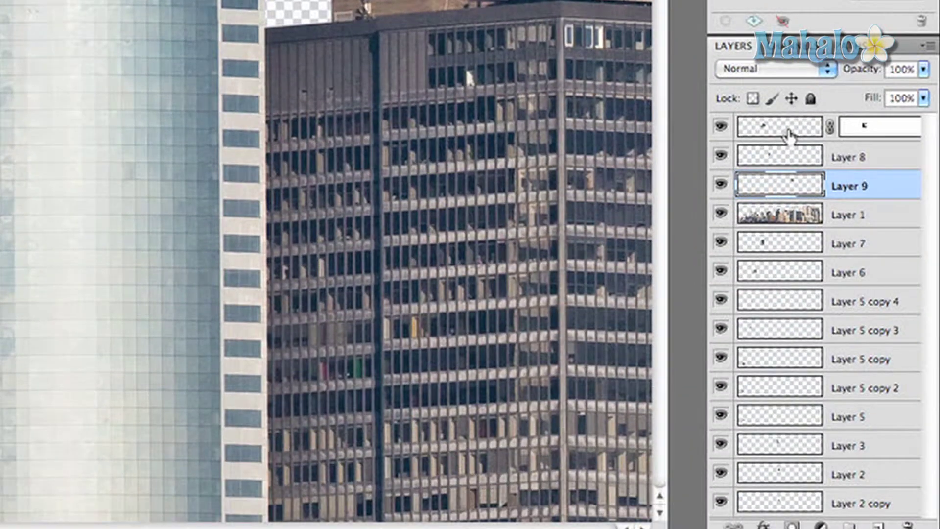
left_click(789, 133)
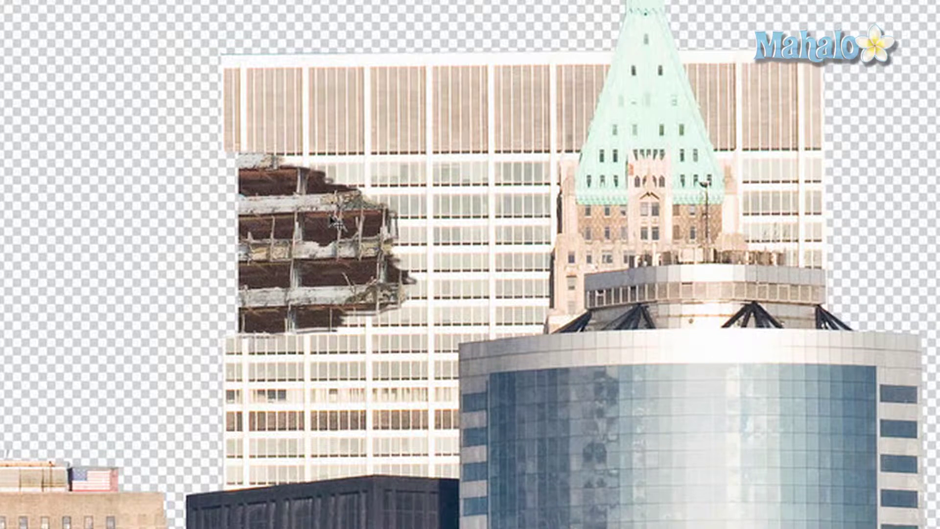
Scale the ruined section down, rotate it slightly and fit it behind the hole in the white building.
key("ctrl+t")
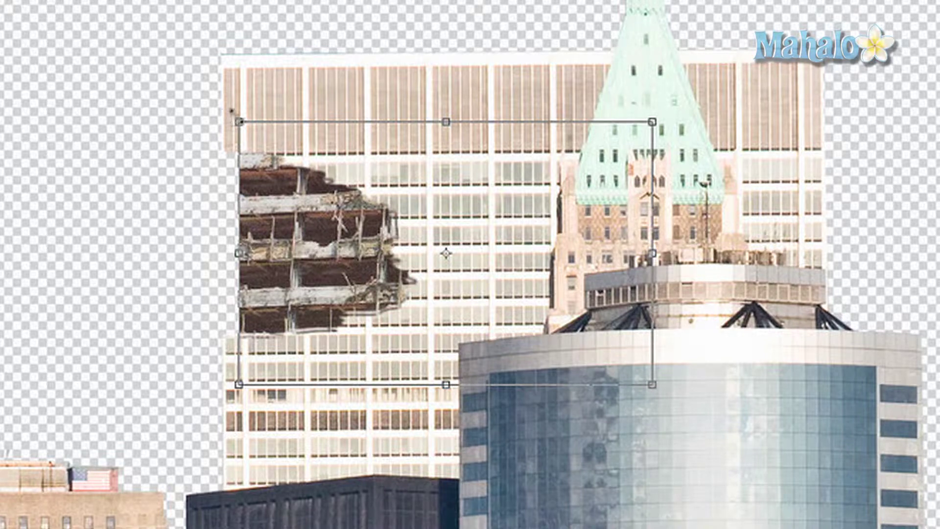
left_click_drag(239, 122, 416, 235)
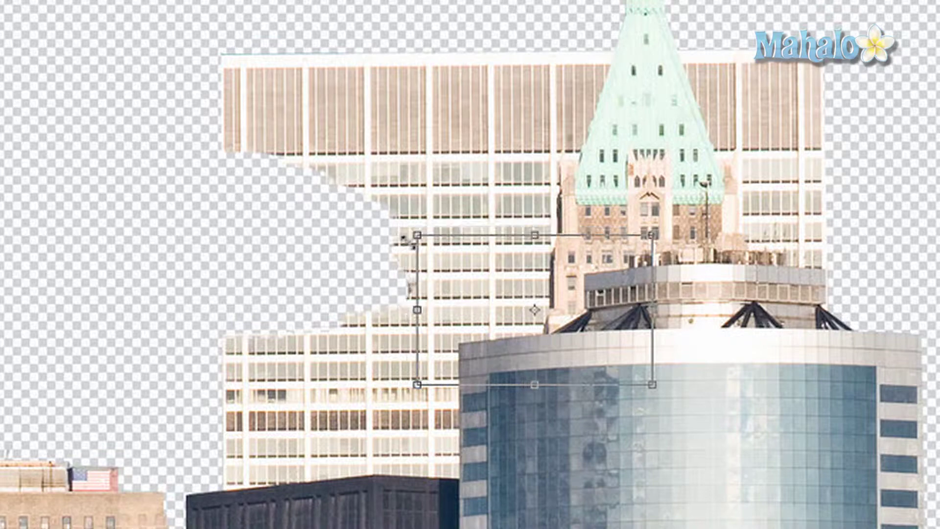
left_click_drag(486, 297, 302, 216)
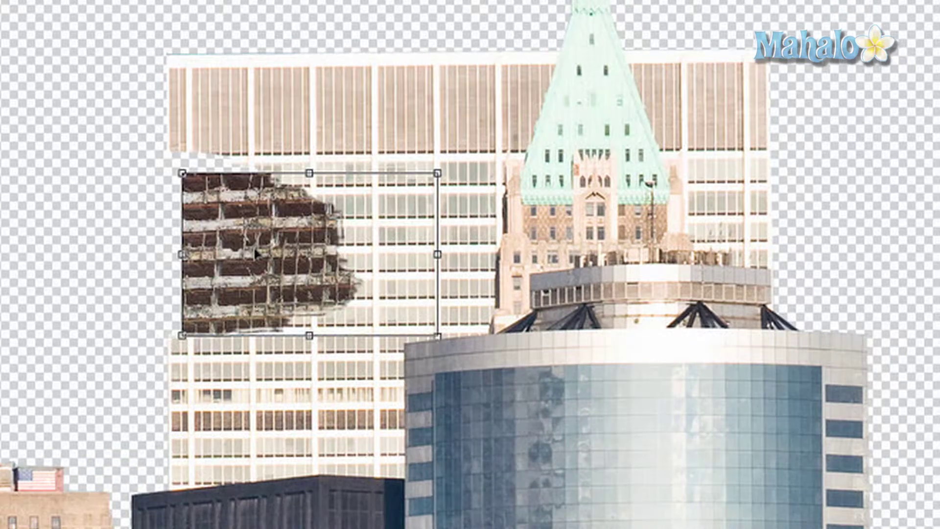
left_click_drag(256, 251, 255, 248)
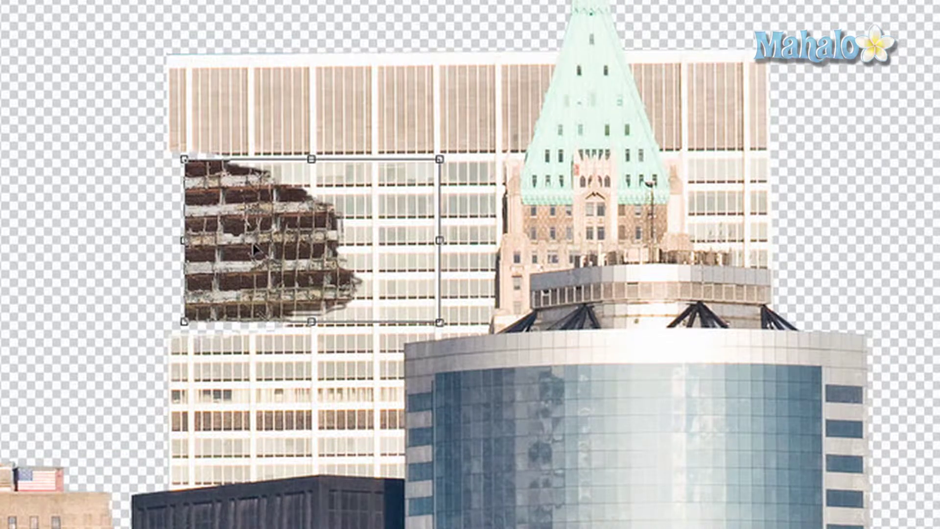
left_click_drag(253, 245, 254, 250)
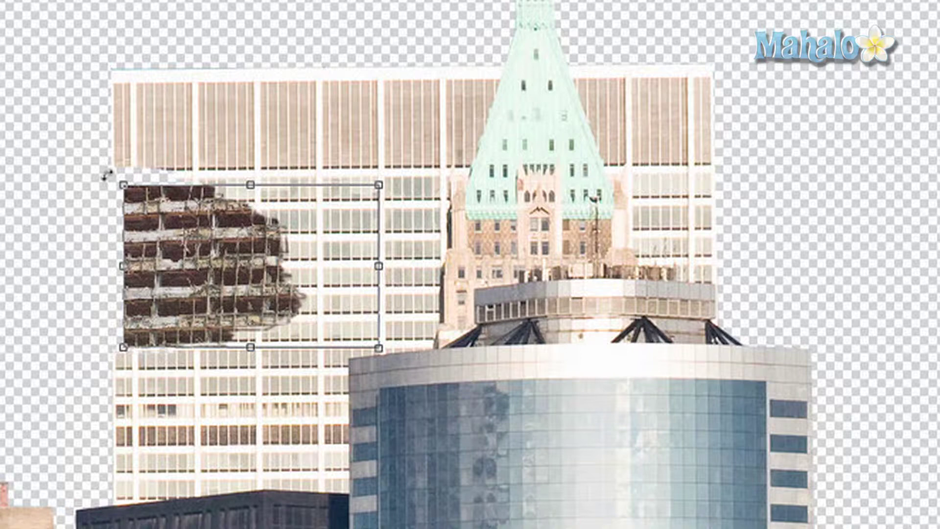
left_click_drag(108, 170, 104, 174)
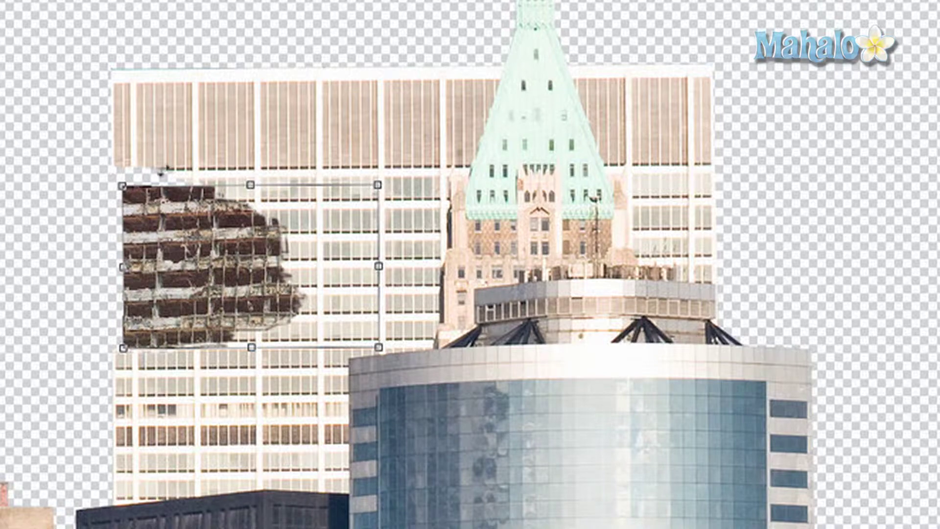
key("Return")
Move the ruined section up so it fills the upper part of the hole.
left_click_drag(172, 238, 172, 214)
scroll(176, 221, "up", 3)
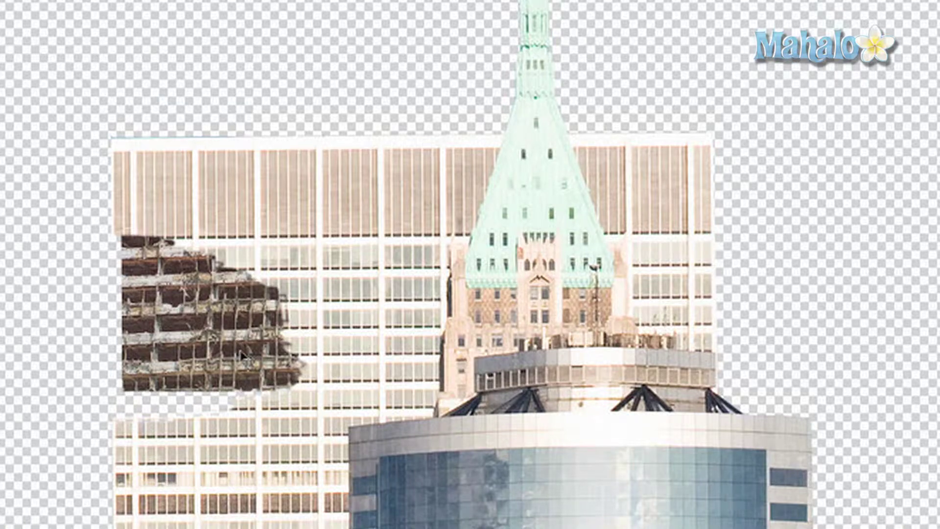
scroll(218, 352, "right", 2)
scroll(196, 351, "down", 3)
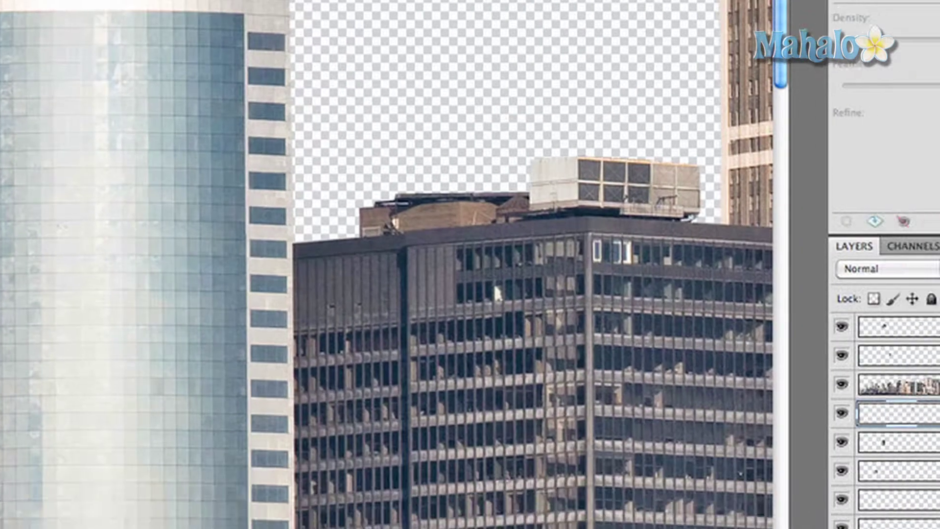
Duplicate the ruined section's layer as "destroyed copy" and move the duplicate down to fill the lower part of the hole.
right_click(853, 324)
left_click(741, 233)
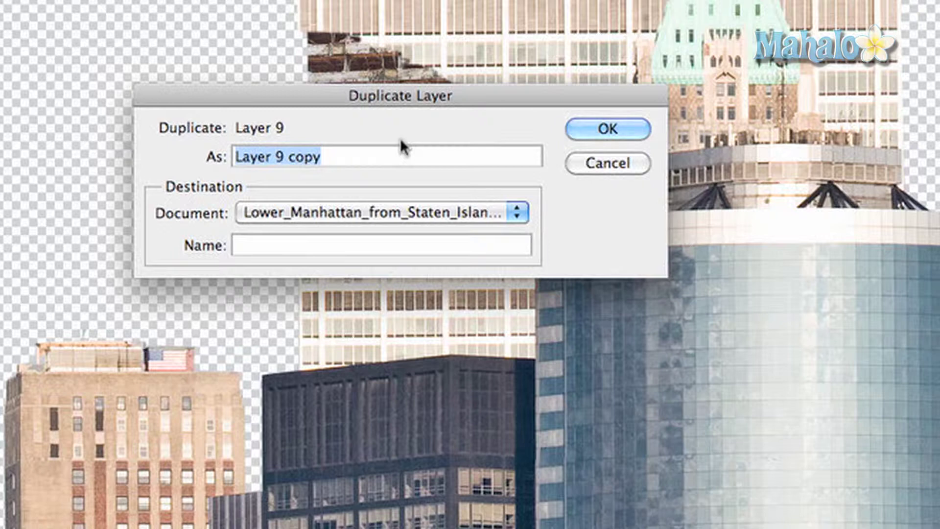
type("destroyed copy")
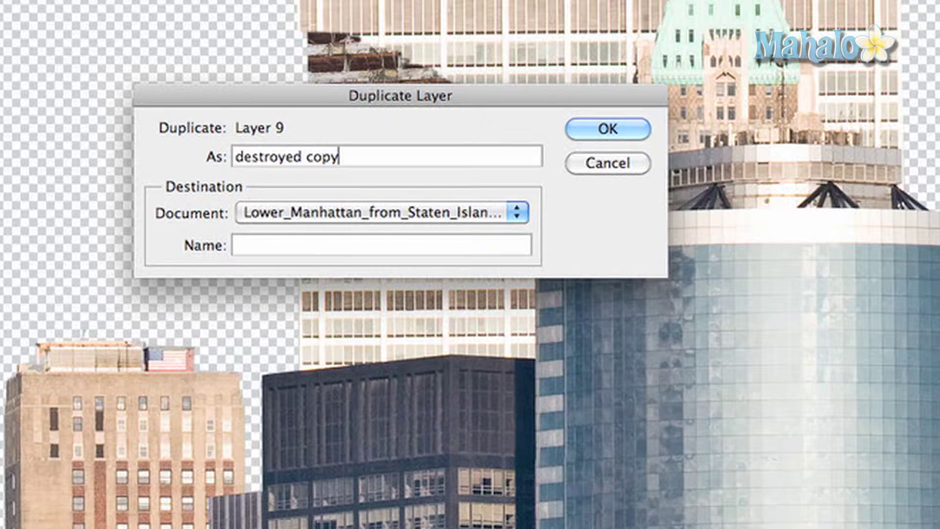
key("Return")
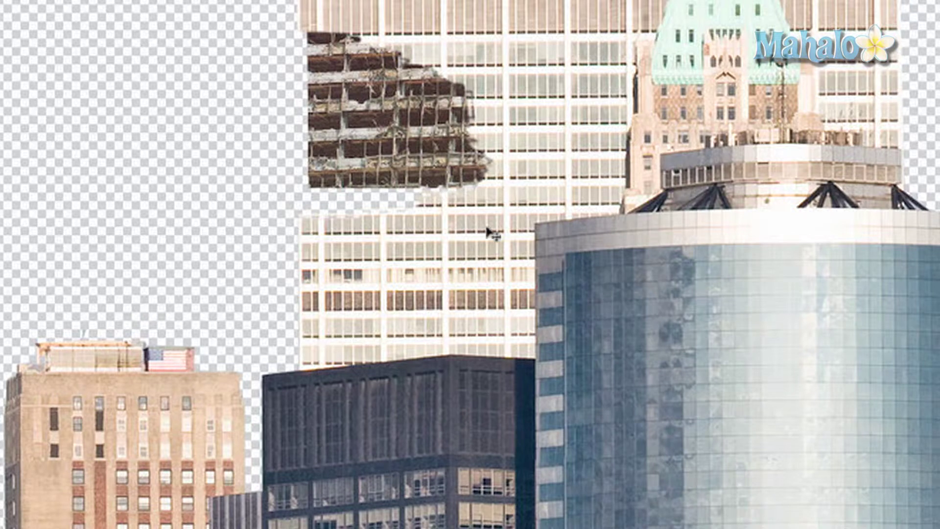
left_click_drag(400, 147, 401, 294)
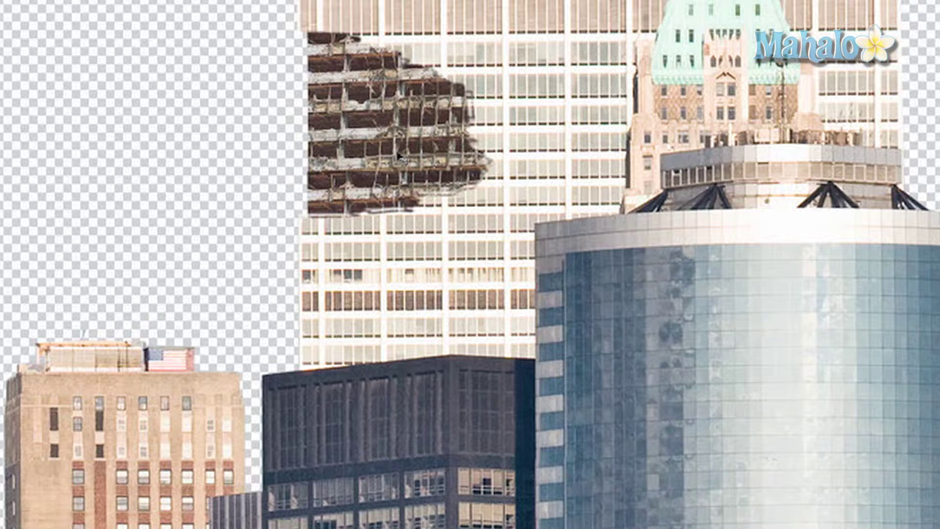
Set the Eraser's spatter brush size to 10 px.
key("b")
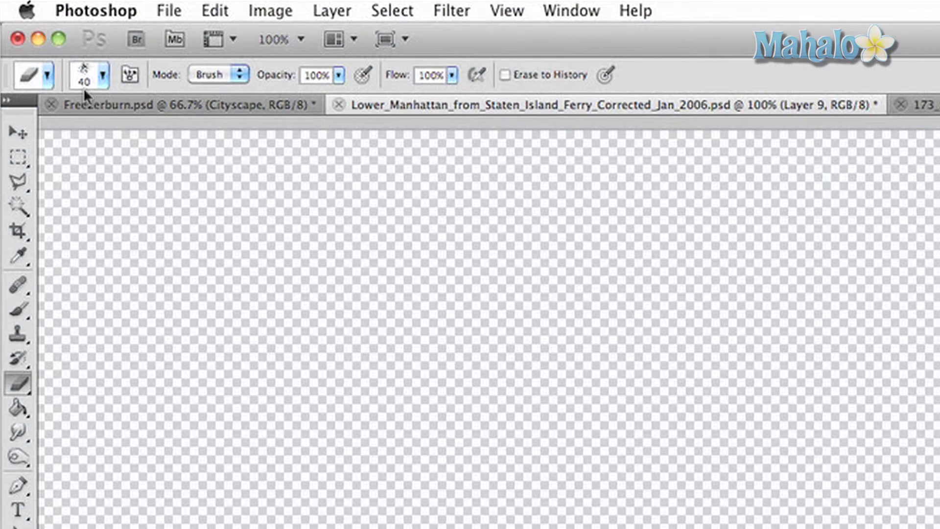
left_click(102, 76)
double_click(199, 110)
type("10")
key("Return")
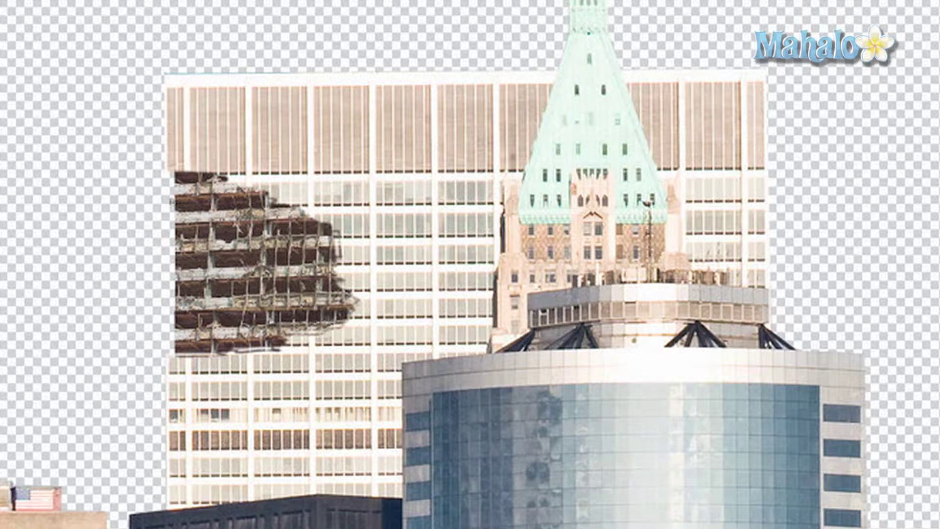
Erase the dark gaps between the ruined floors along the hole's left side so they are see-through.
mouse_move(174, 201)
left_mouse_down()
mouse_move(214, 201)
mouse_move(199, 177)
mouse_move(169, 177)
mouse_move(192, 180)
left_mouse_up()
left_click_drag(174, 232, 243, 232)
mouse_move(177, 258)
left_mouse_down()
mouse_move(267, 267)
mouse_move(261, 261)
left_mouse_up()
left_click_drag(172, 288, 245, 292)
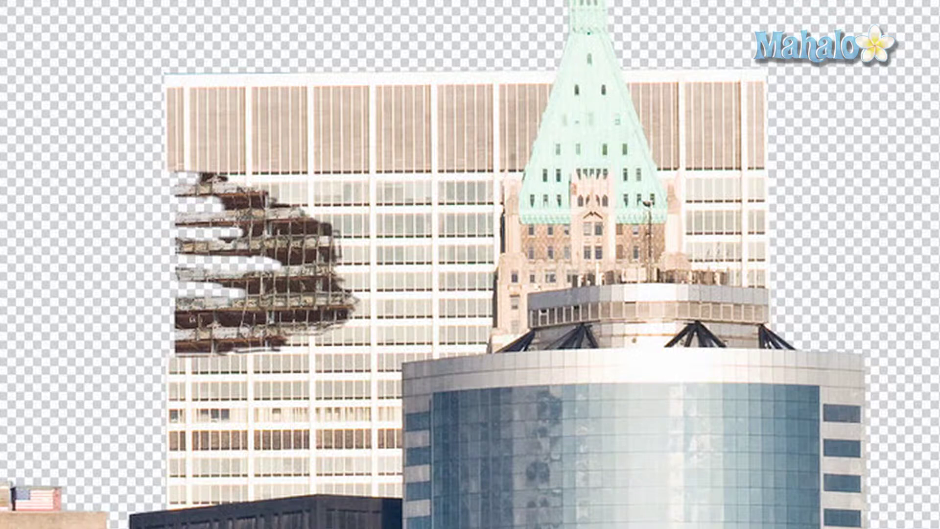
mouse_move(179, 319)
left_mouse_down()
mouse_move(254, 329)
mouse_move(172, 318)
mouse_move(220, 320)
left_mouse_up()
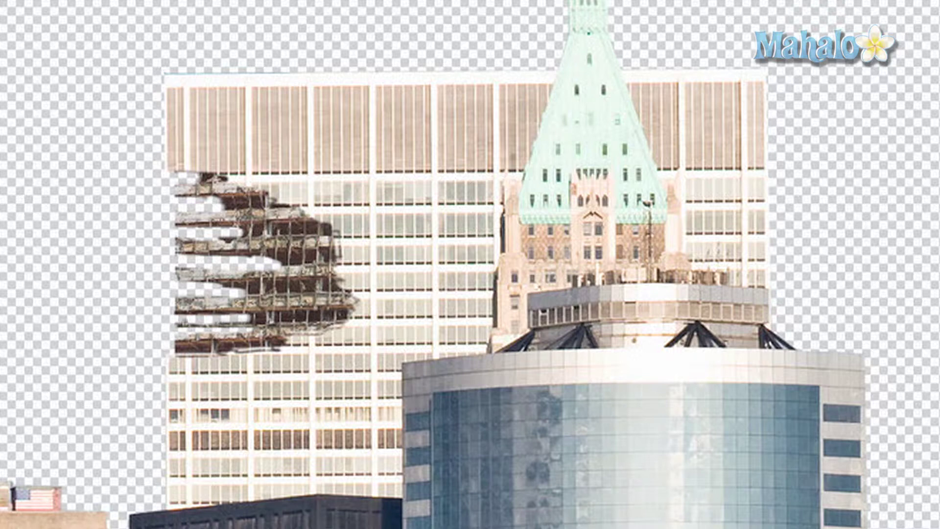